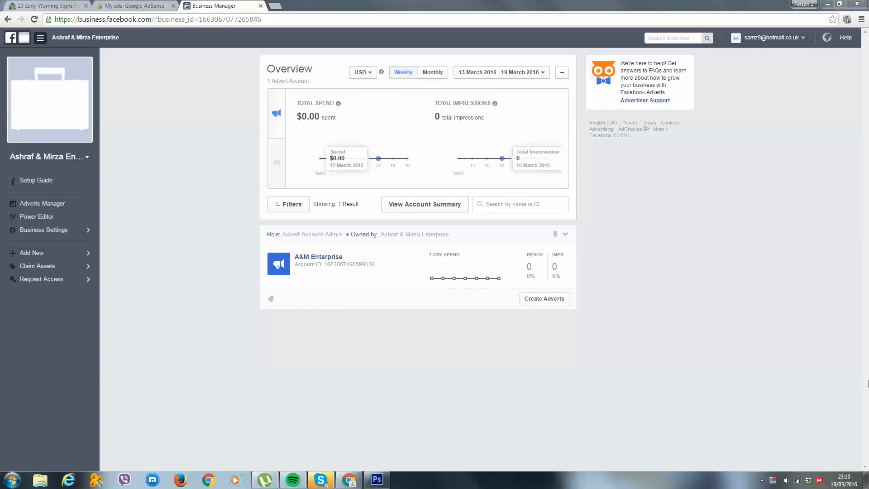
- Open Power Editor and look through the available advert accounts, keeping the current account
left_click(76, 218)
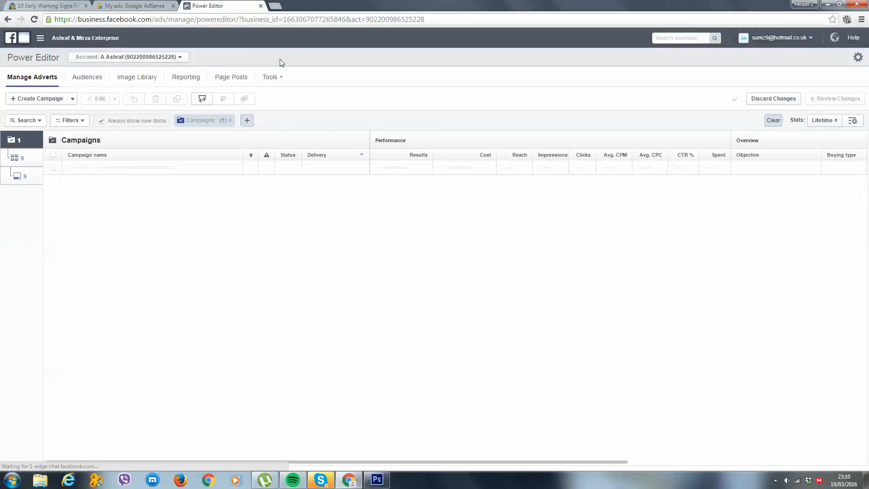
left_click(180, 61)
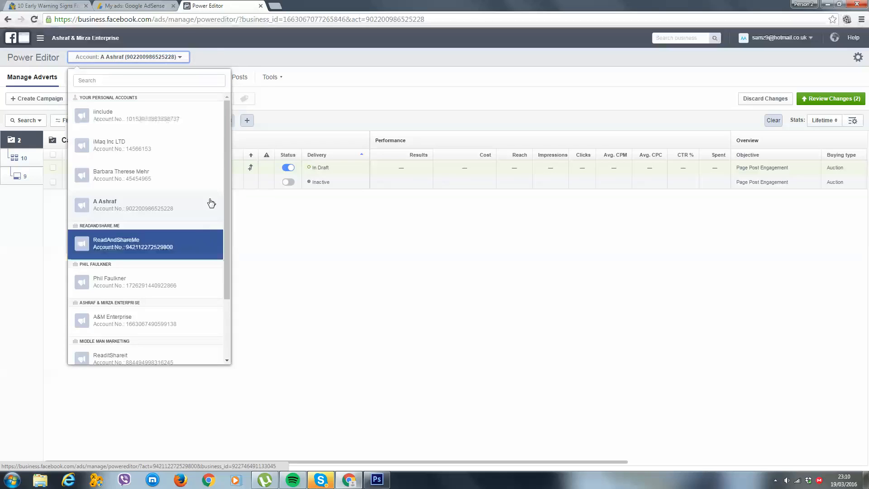
scroll(185, 163, "down", 2)
scroll(186, 163, "up", 2)
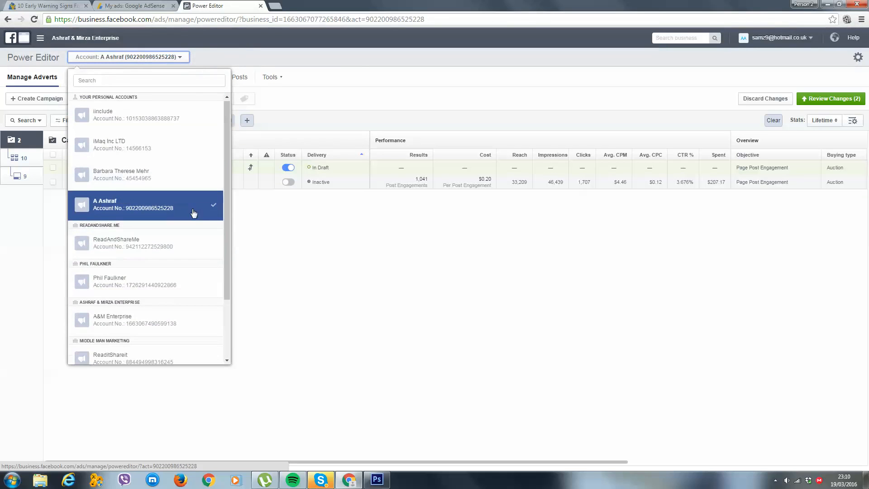
left_click(347, 77)
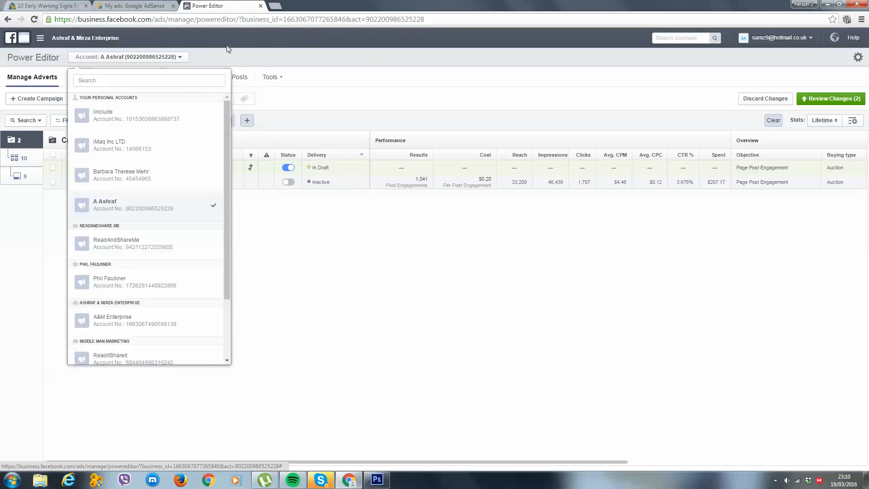
left_click(163, 58)
left_click(261, 53)
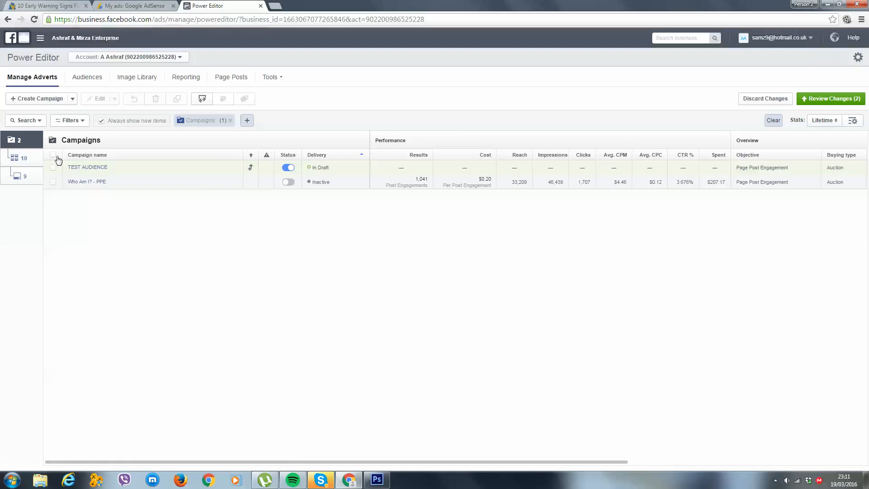
- Show the advert sets and open the TEST AUDIENCE advert set for editing
left_click(23, 157)
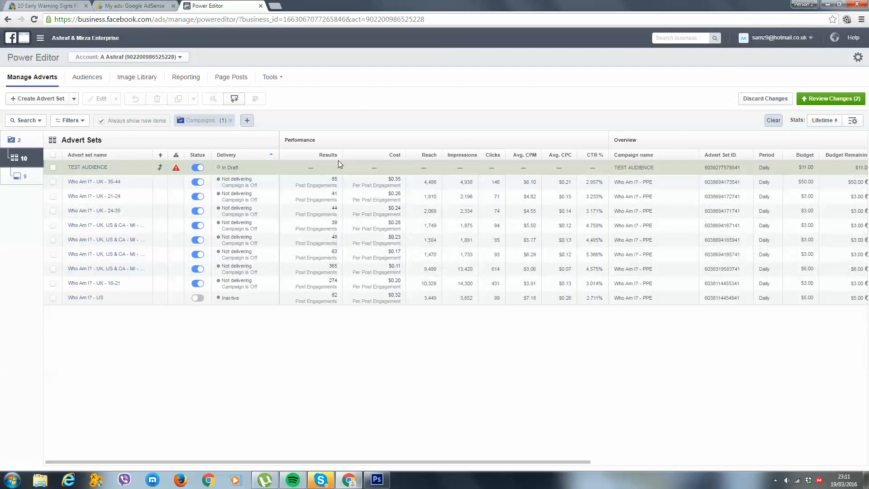
left_click(414, 166)
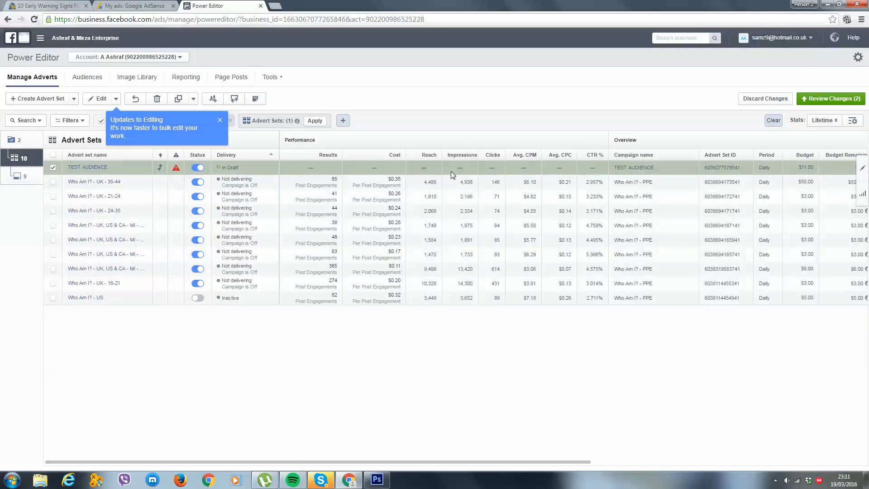
left_click(863, 165)
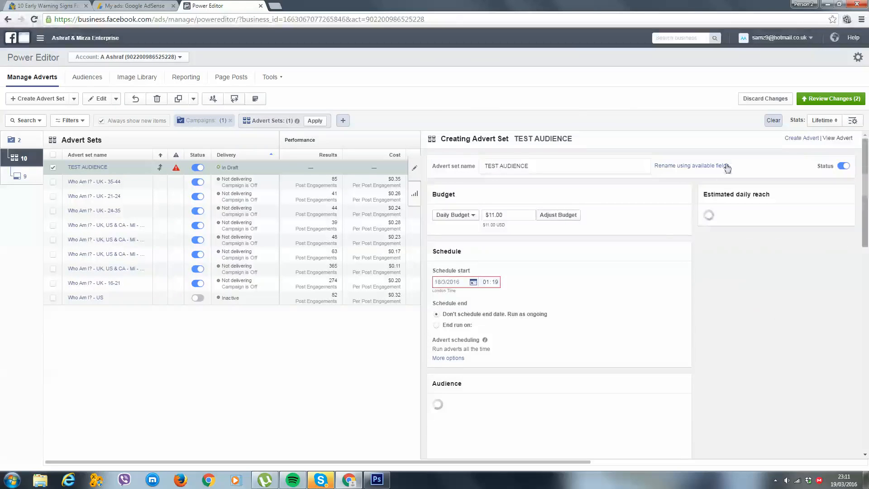
- Review the TEST AUDIENCE advert set's budget, schedule, audience, placement, and optimisation and pricing settings
scroll(661, 176, "down", 3)
scroll(634, 196, "down", 3)
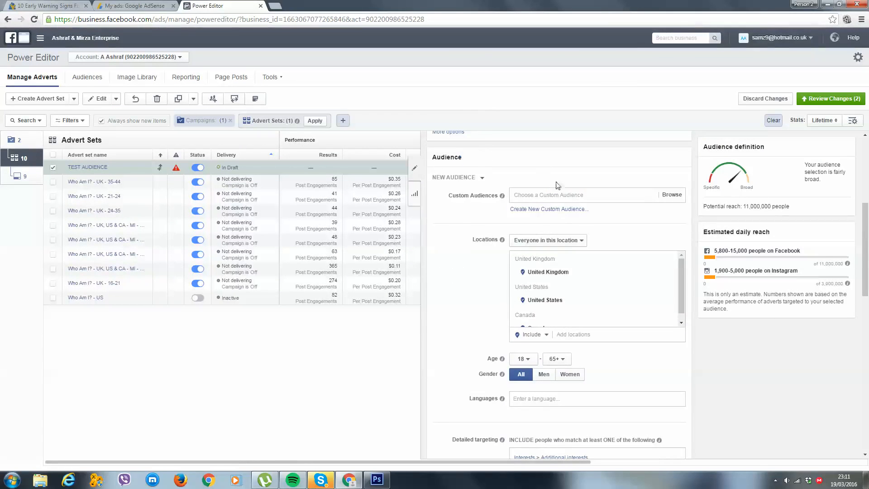
scroll(584, 262, "down", 1)
scroll(584, 262, "down", 4)
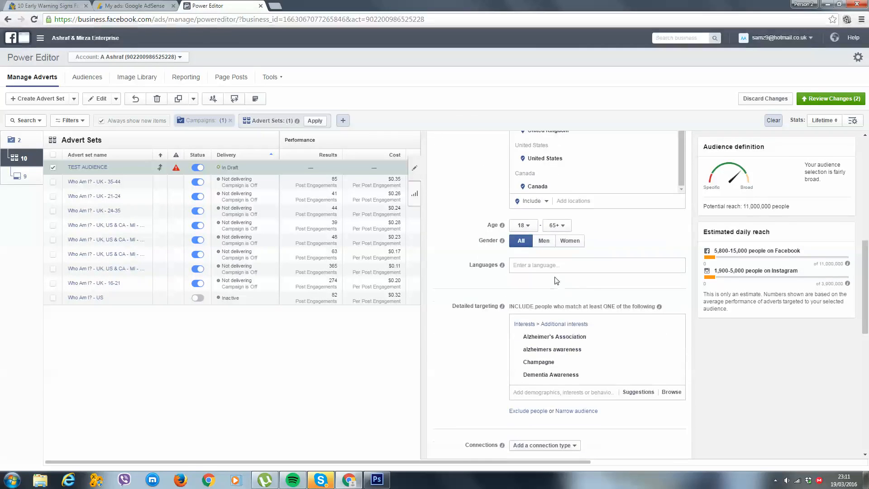
scroll(611, 226, "down", 4)
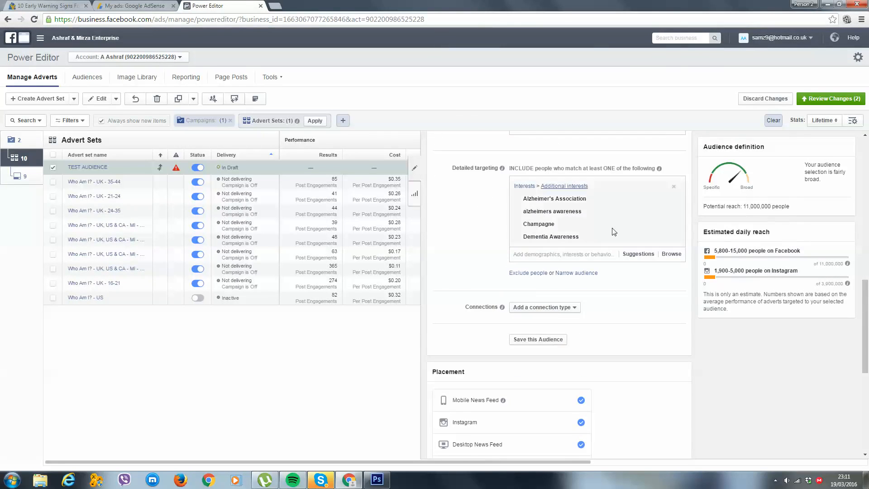
scroll(584, 226, "down", 1)
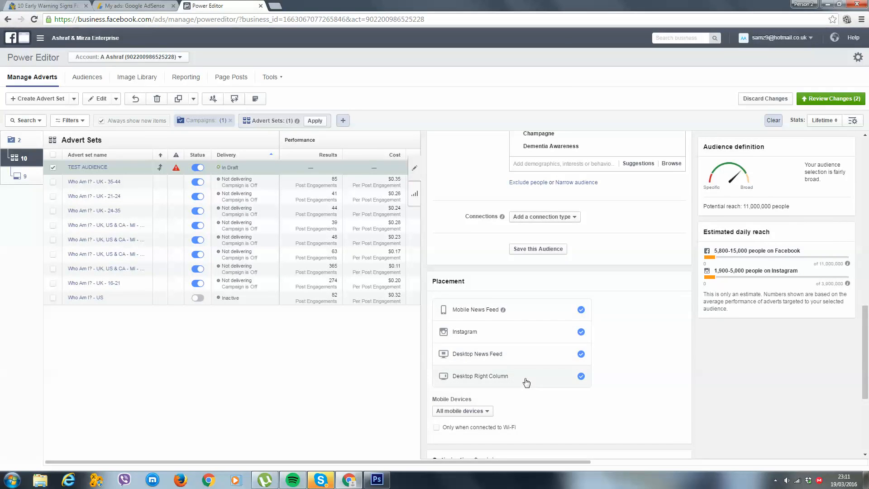
scroll(531, 385, "down", 4)
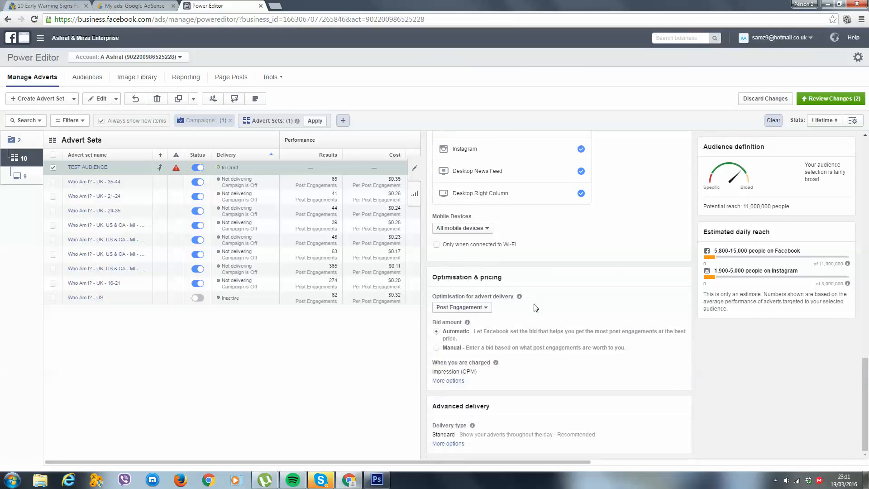
scroll(502, 409, "up", 5)
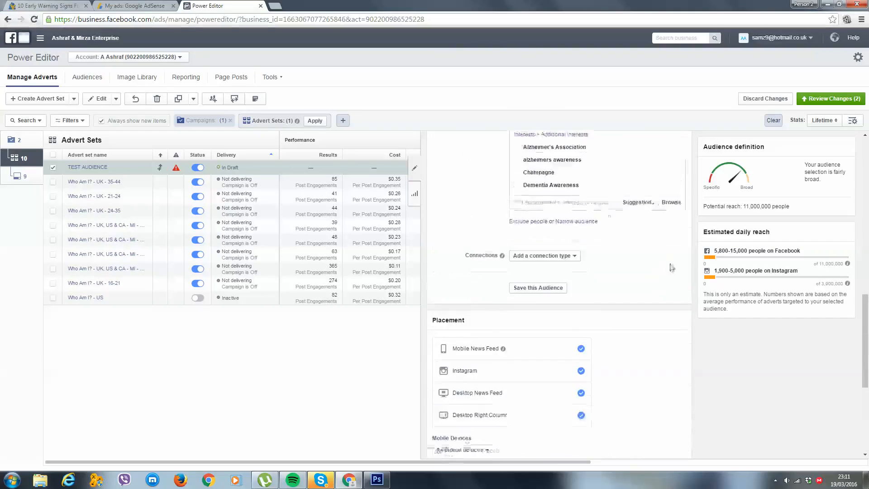
scroll(560, 208, "down", 5)
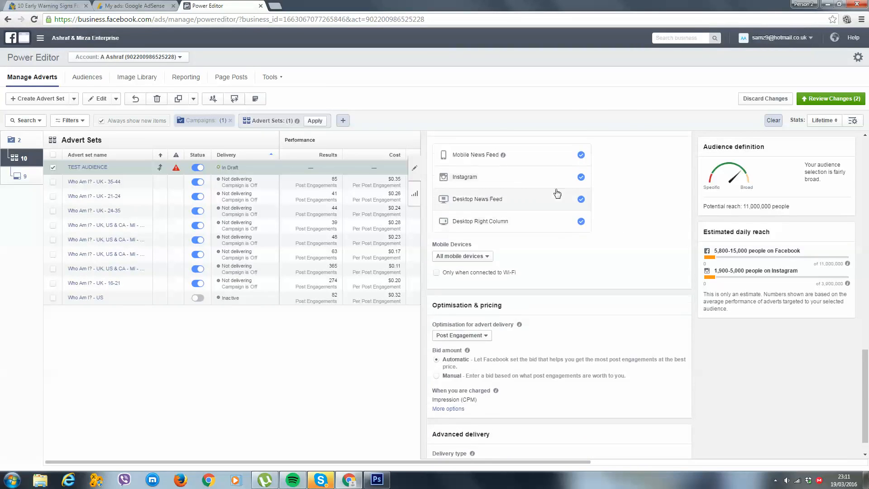
scroll(557, 193, "up", 10)
scroll(516, 177, "up", 7)
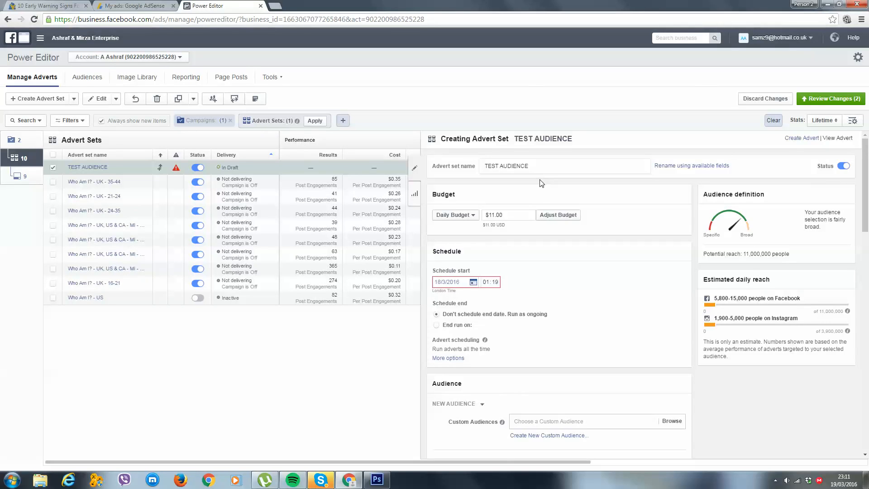
scroll(431, 221, "down", 1)
scroll(481, 245, "up", 1)
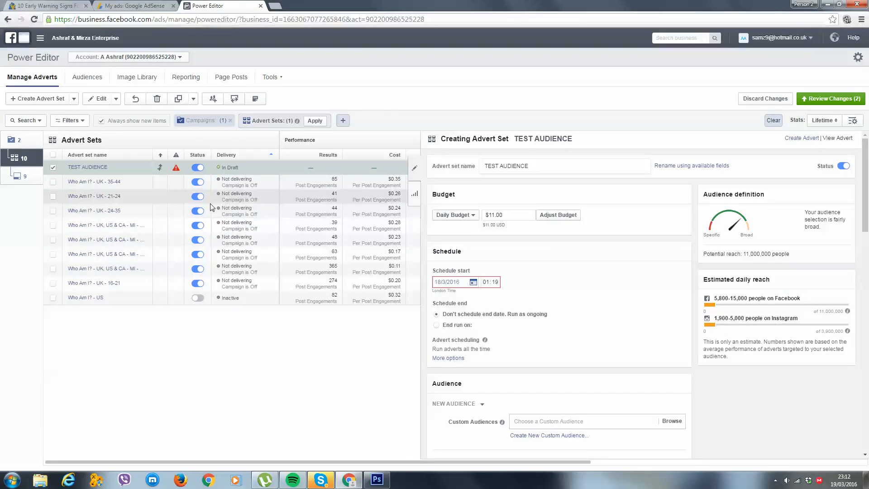
- Filter the list to the TEST AUDIENCE advert set and remove United States and Canada from its locations
left_click(230, 120)
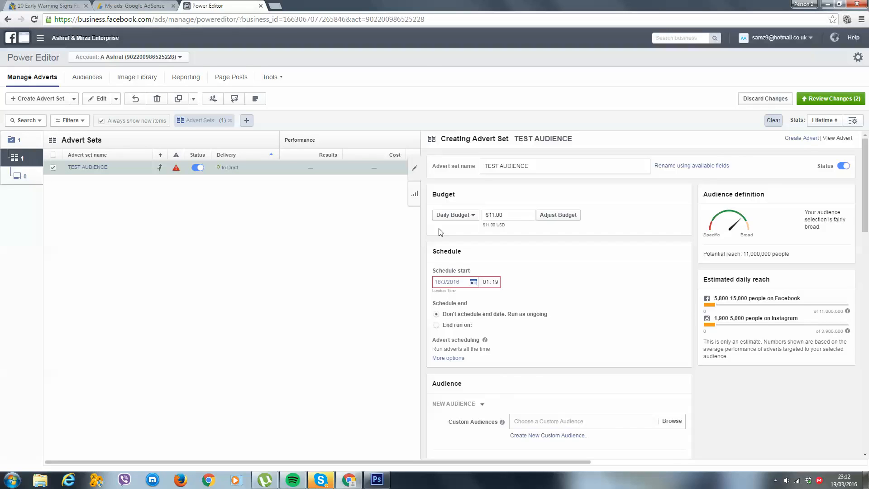
scroll(611, 362, "down", 1)
scroll(578, 394, "down", 3)
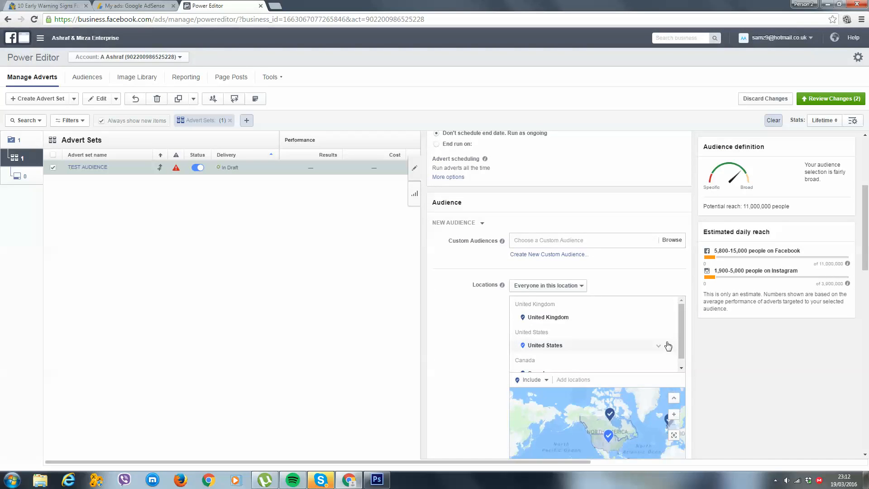
left_click(670, 346)
left_click(669, 345)
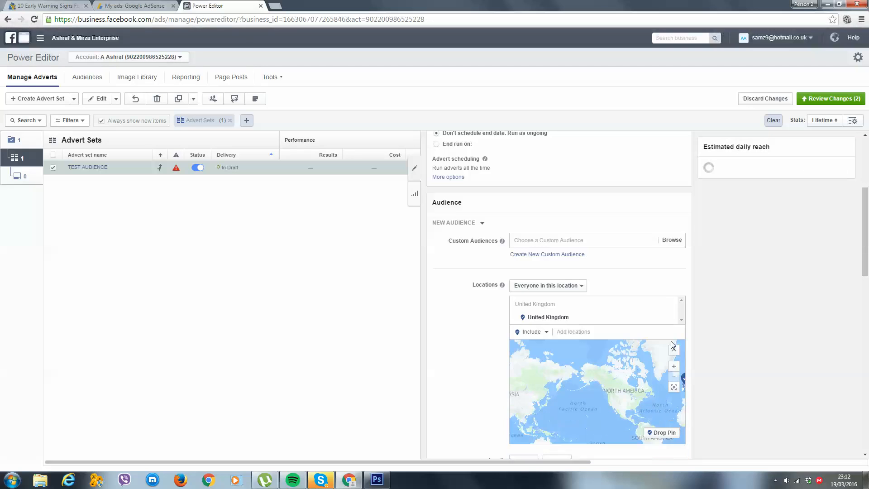
- Duplicate the TEST AUDIENCE advert set within the same campaign and remove United Kingdom and Canada from the copy's locations
left_click(178, 98)
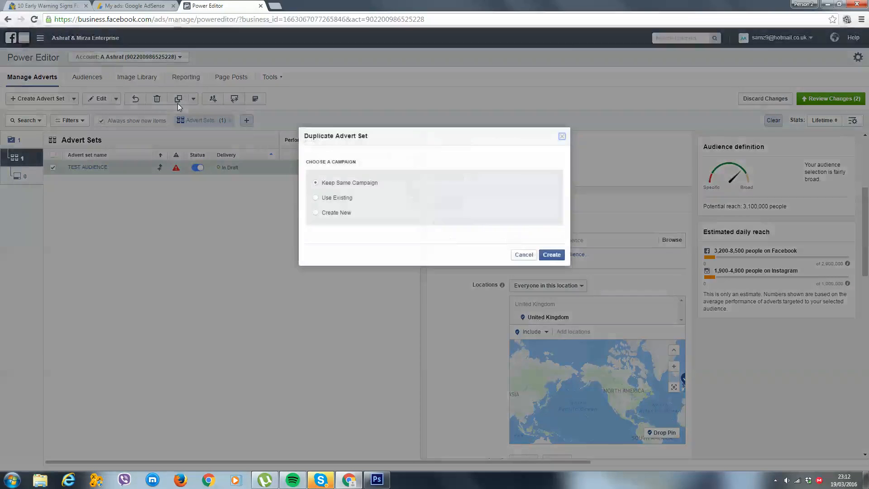
left_click(551, 255)
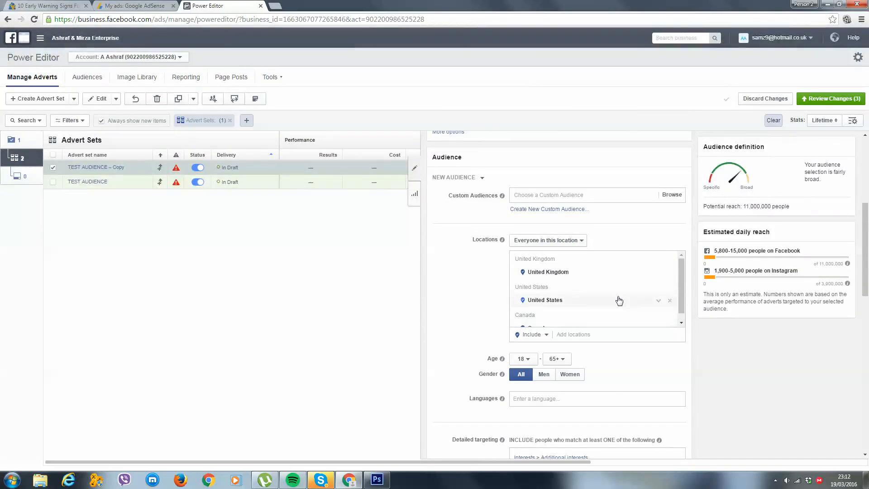
left_click(262, 181)
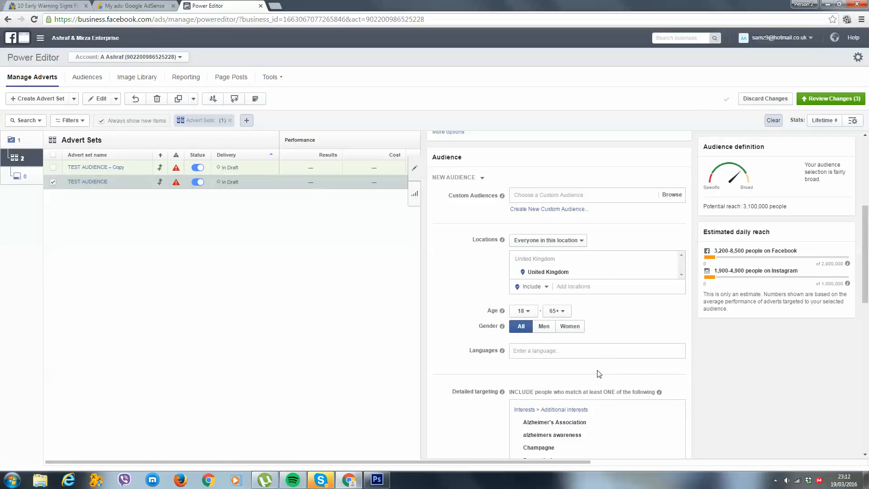
left_click(270, 170)
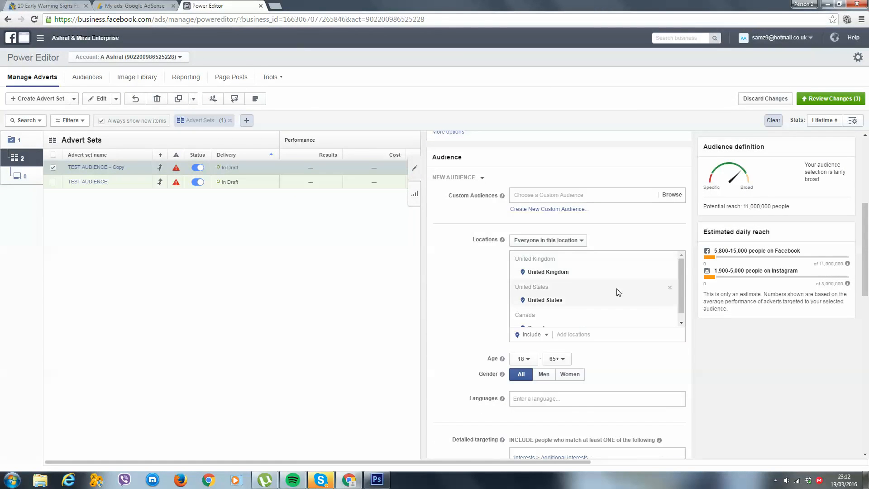
left_click(670, 274)
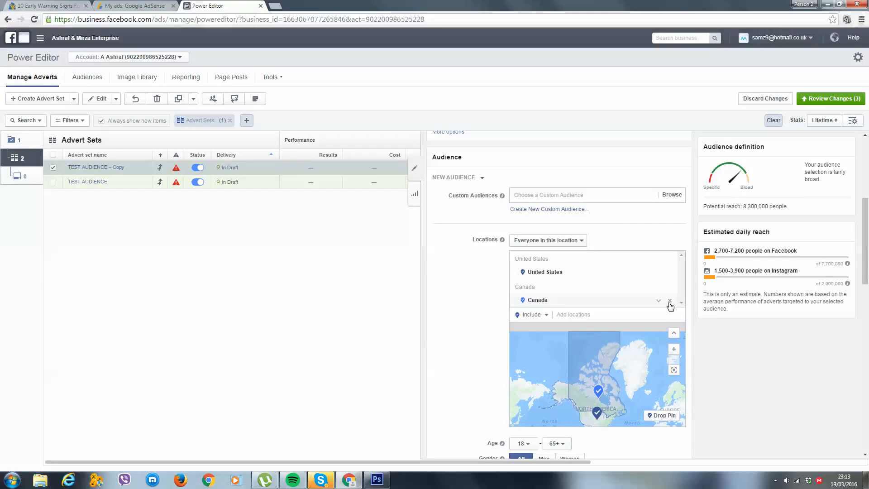
left_click(670, 301)
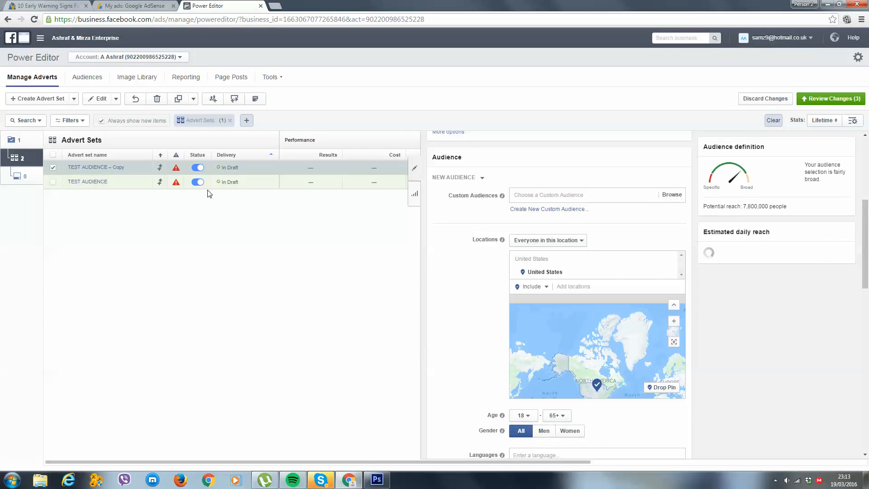
- Compare the age, gender, language and detailed targeting settings of the copied and original TEST AUDIENCE advert sets
scroll(516, 248, "down", 5)
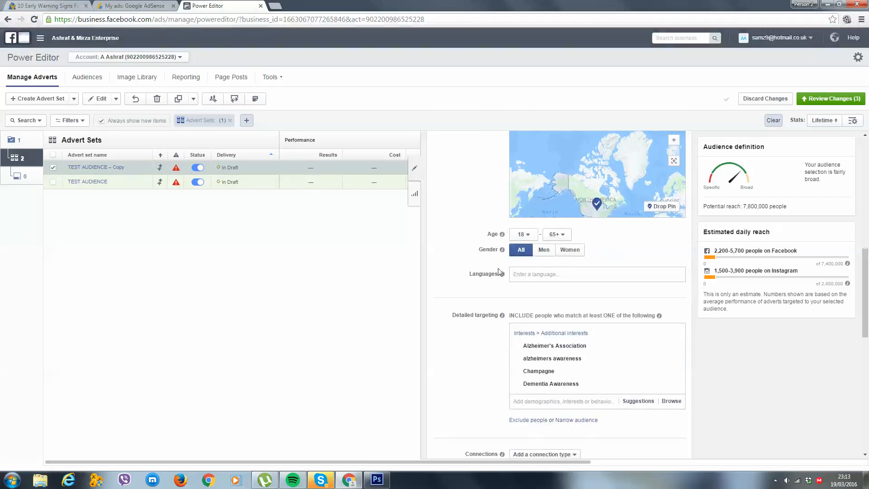
scroll(538, 254, "down", 1)
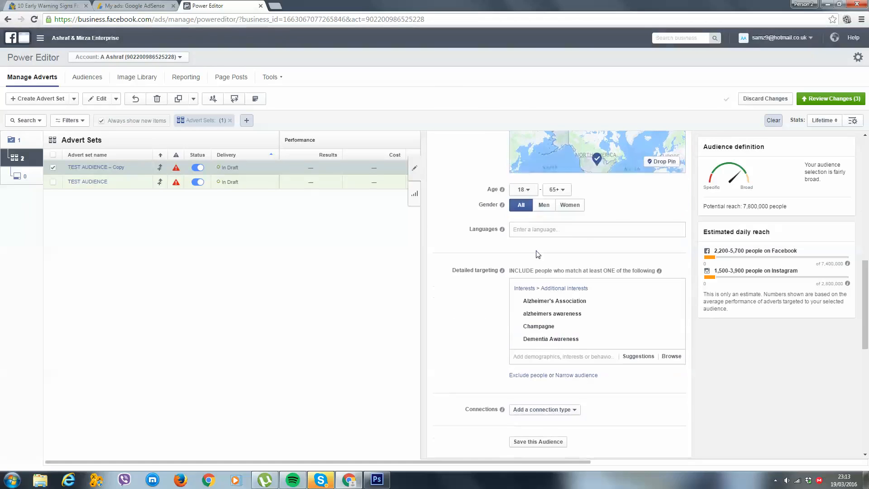
left_click(240, 187)
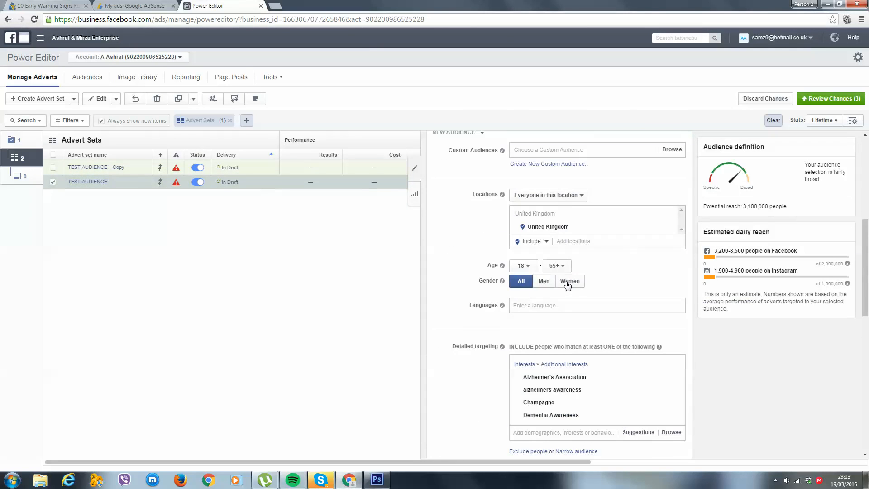
scroll(477, 284, "down", 2)
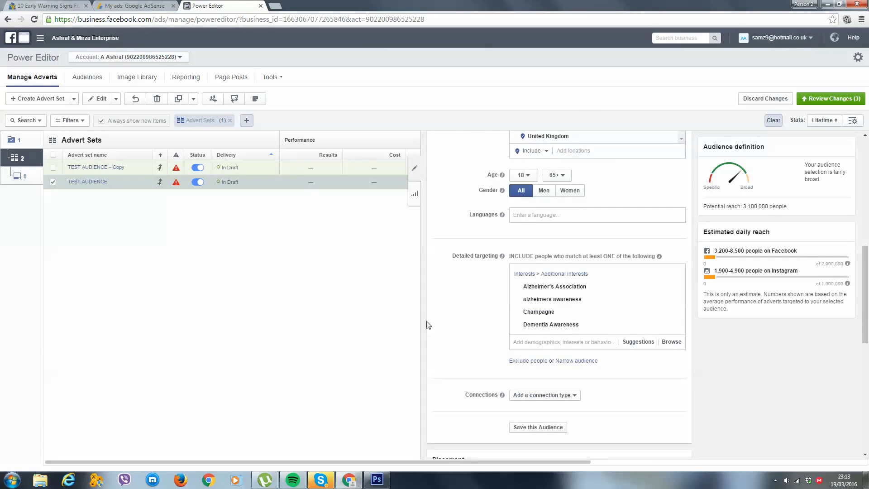
scroll(505, 345, "up", 4)
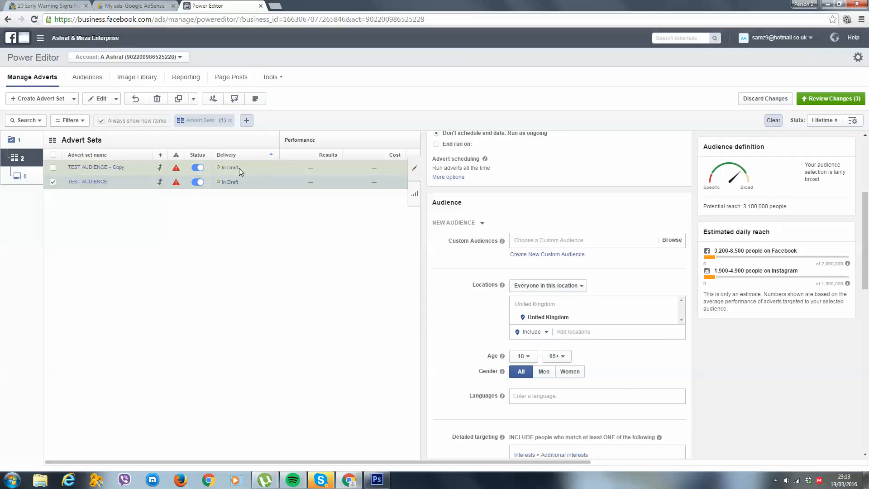
- Create an advert named TEST in the existing TEST AUDIENCE campaign and its original TEST AUDIENCE advert set
left_click(6, 174)
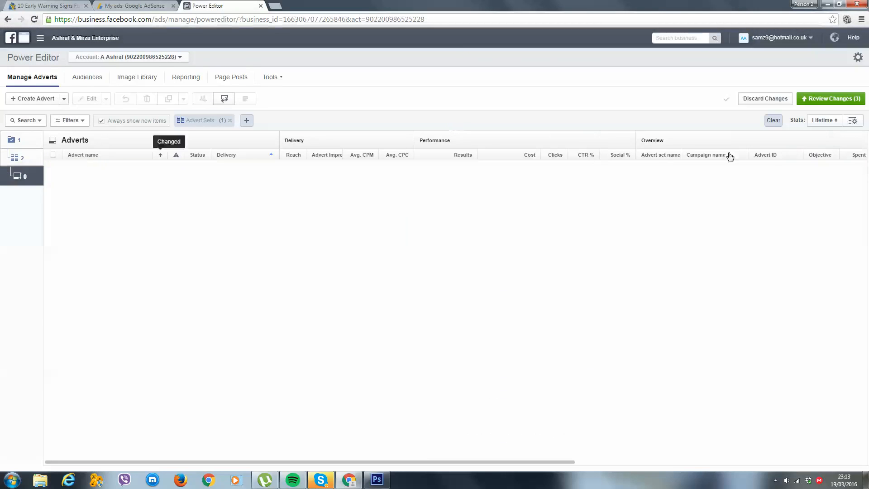
left_click(39, 99)
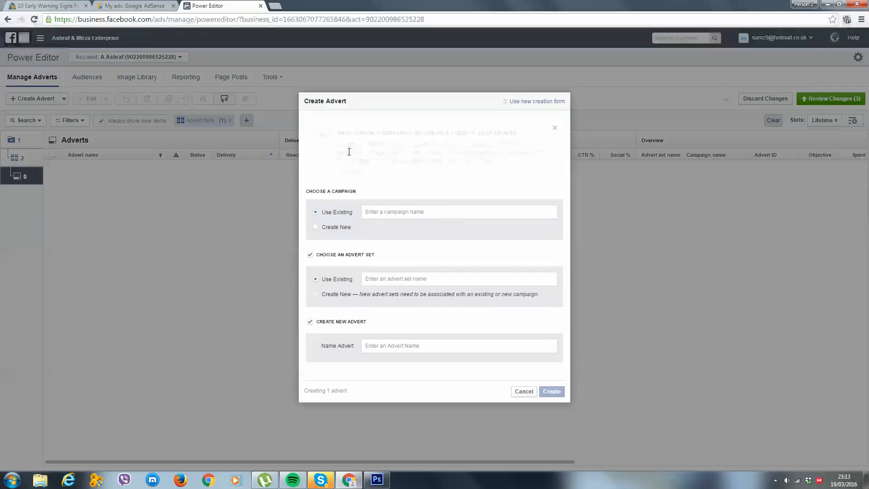
left_click(430, 213)
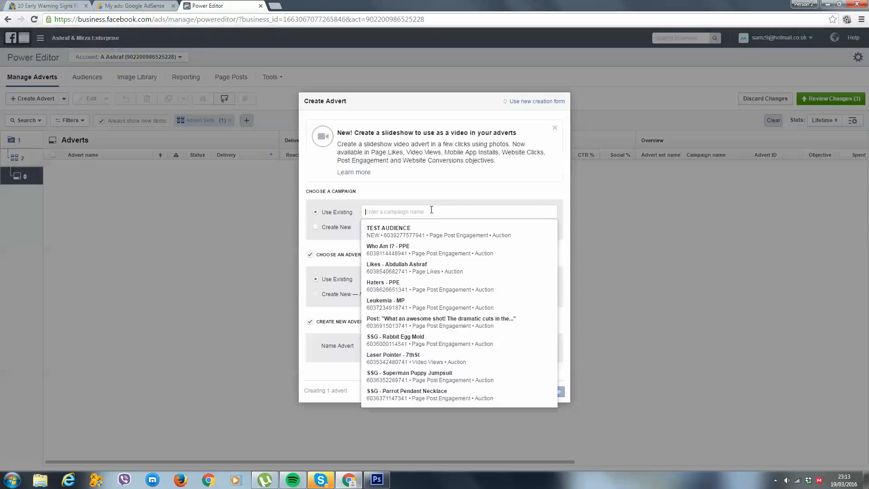
left_click(428, 236)
left_click(410, 278)
left_click(412, 293)
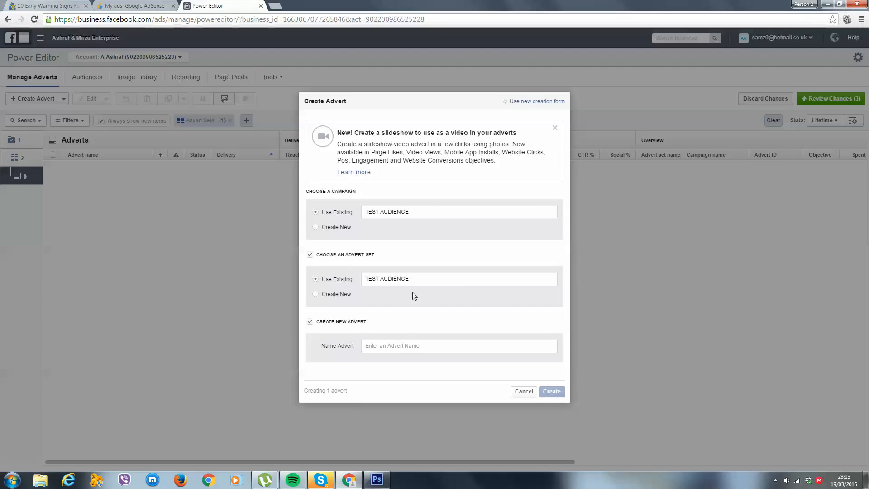
left_click(404, 349)
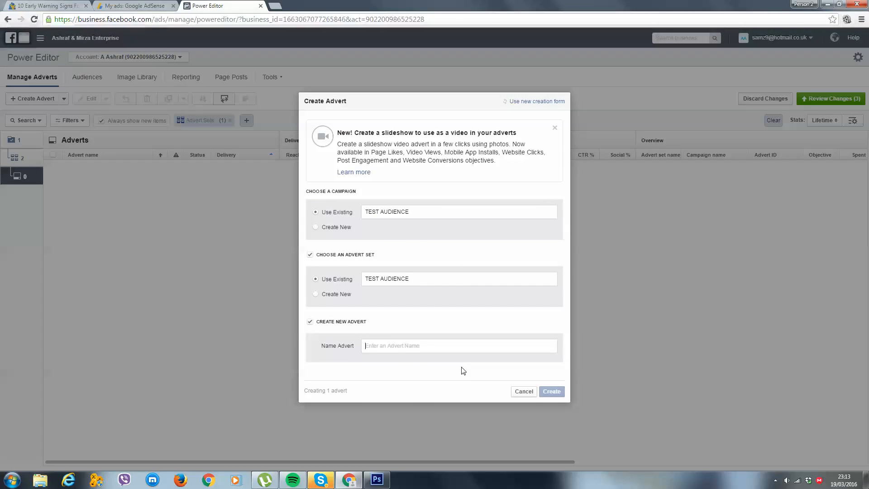
type("TEST")
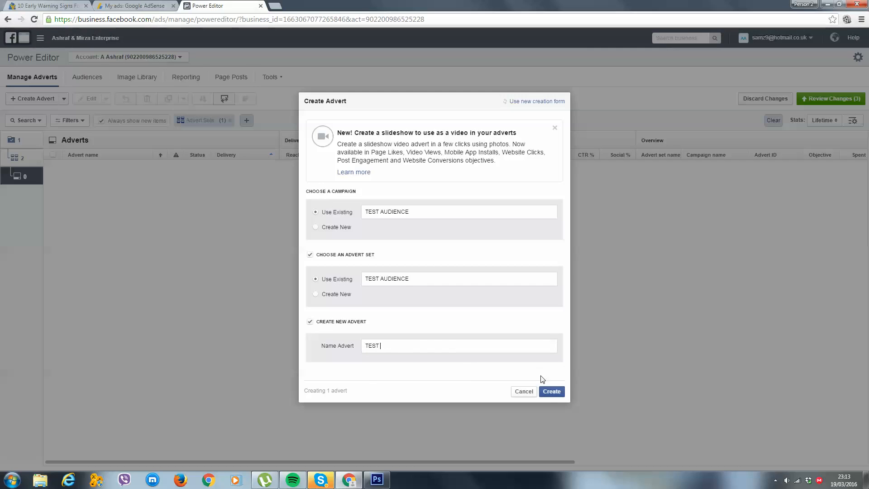
left_click(548, 392)
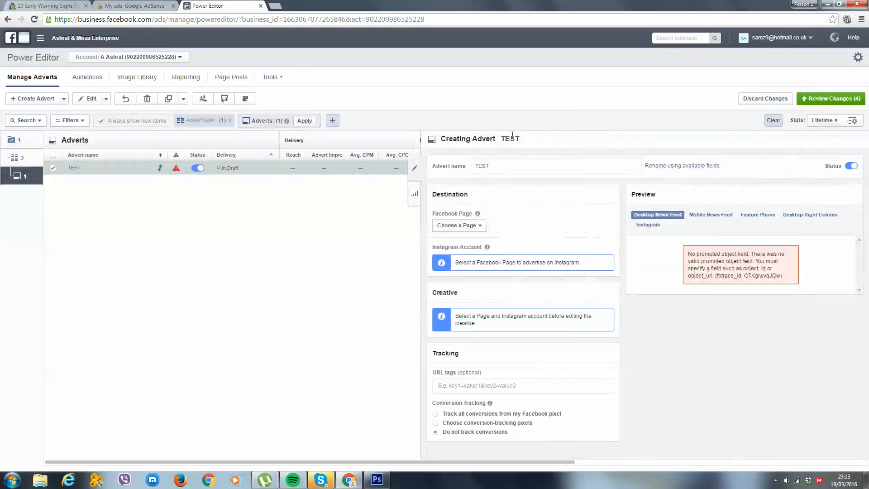
left_click(443, 226)
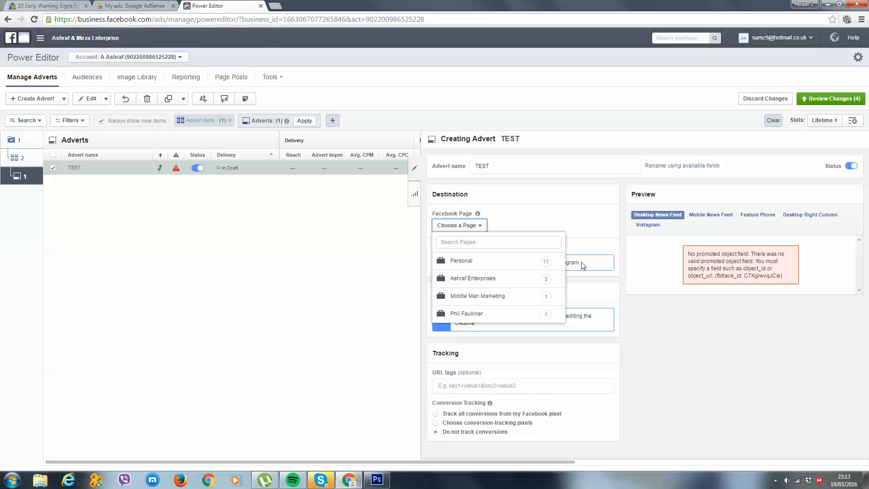
left_click(530, 261)
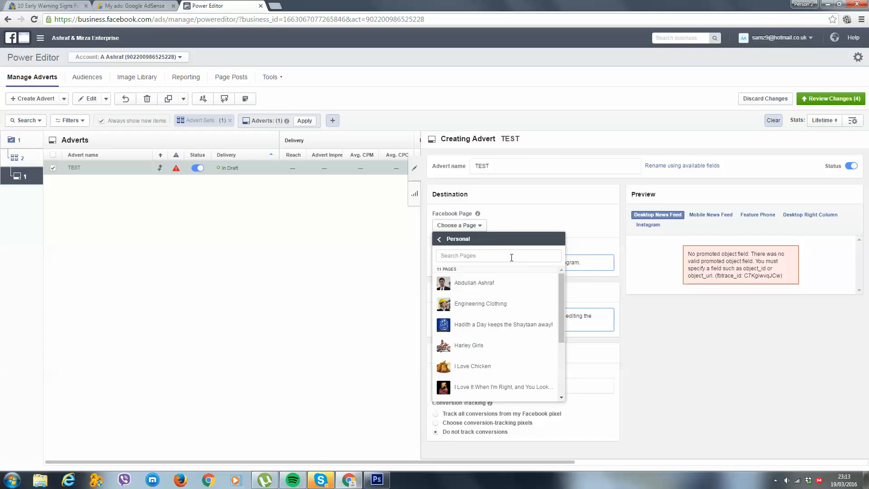
left_click(476, 281)
- Set the TEST advert's Facebook Page to MindPackage from the Ashraf Enterprises group
left_click(467, 229)
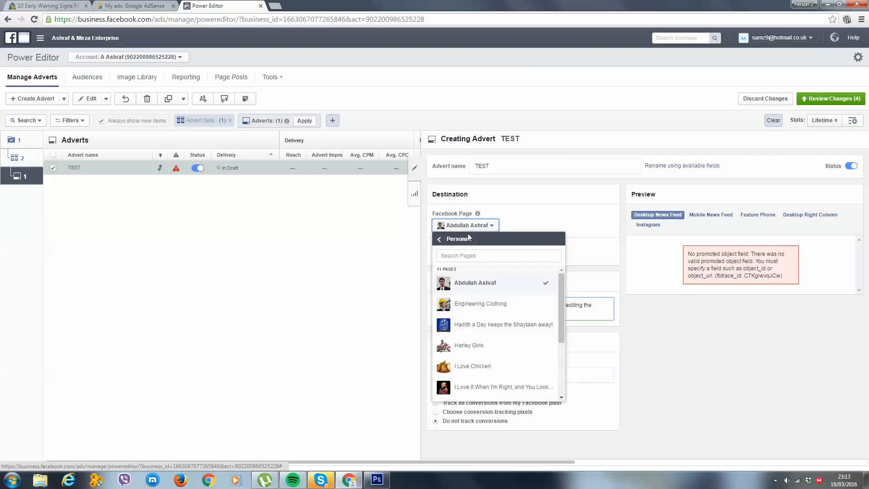
scroll(484, 281, "down", 1)
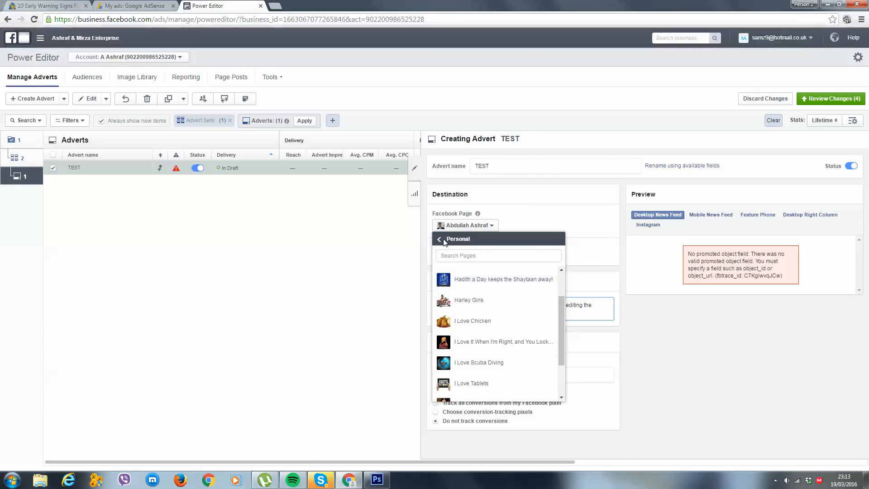
left_click(444, 240)
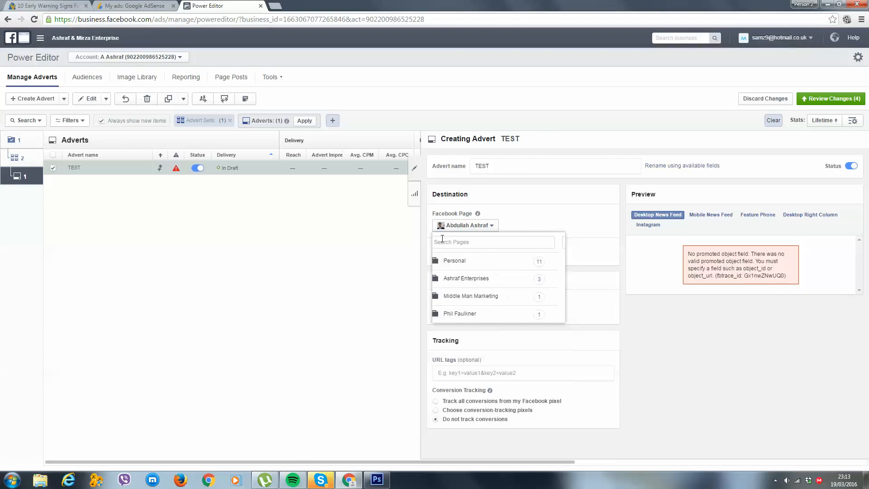
left_click(512, 279)
left_click(470, 289)
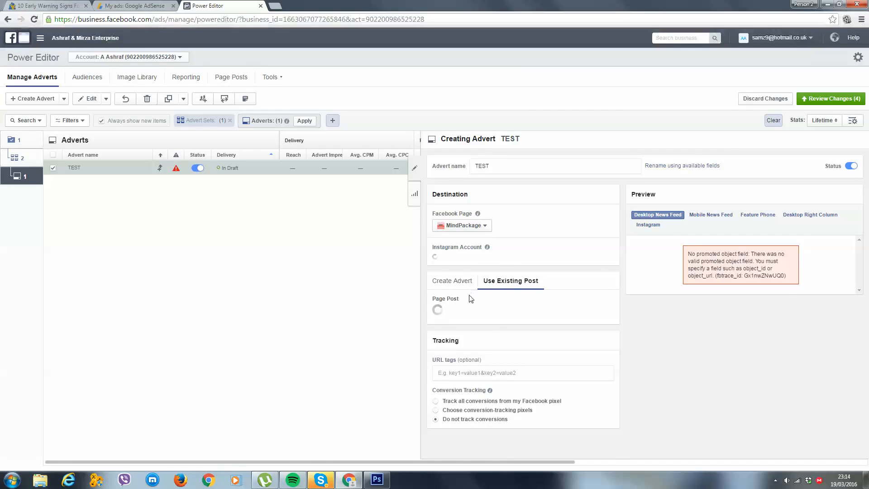
- Use the existing page post "Wow, check this out..." as the TEST advert's creative and check its desktop news feed preview
left_click(470, 342)
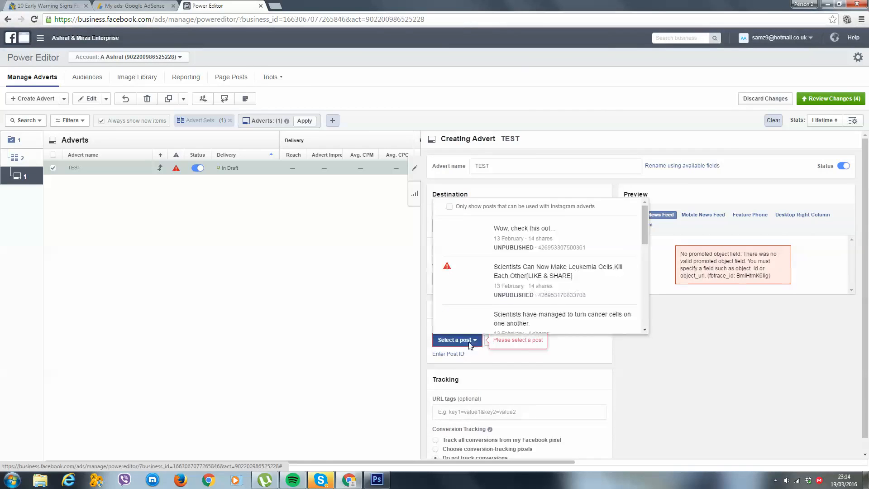
left_click(571, 259)
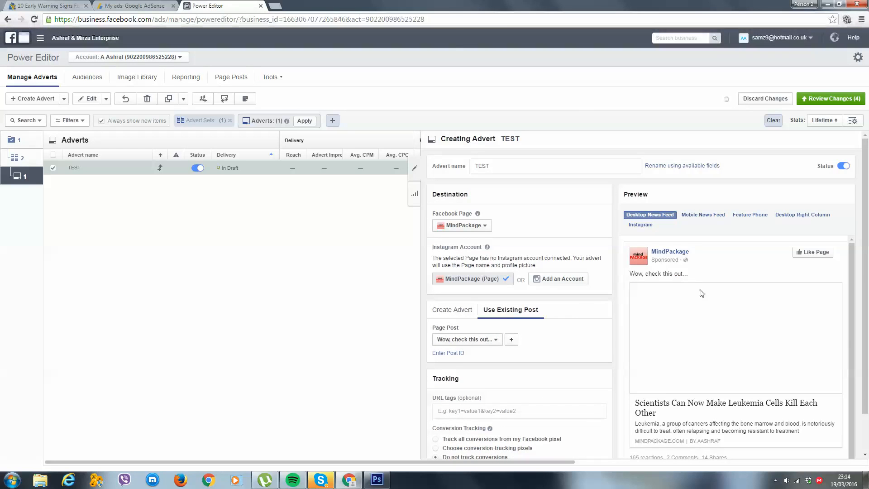
scroll(704, 347, "down", 1)
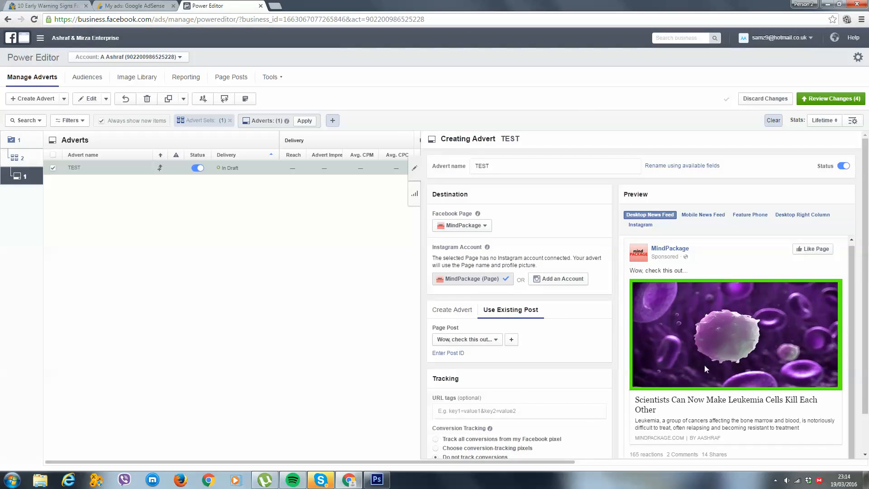
scroll(704, 365, "down", 1)
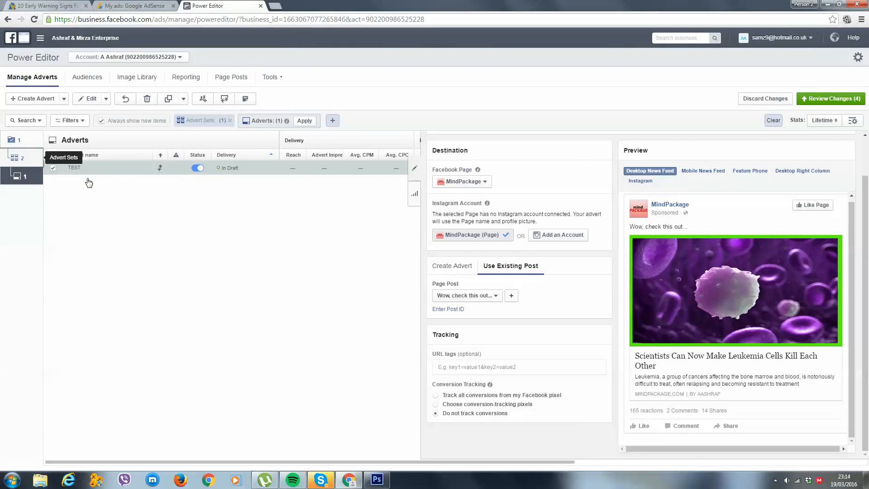
- Examine the TEST AUDIENCE advert set's location and review how the campaign, its advert sets and the TEST advert are structured
left_click(18, 158)
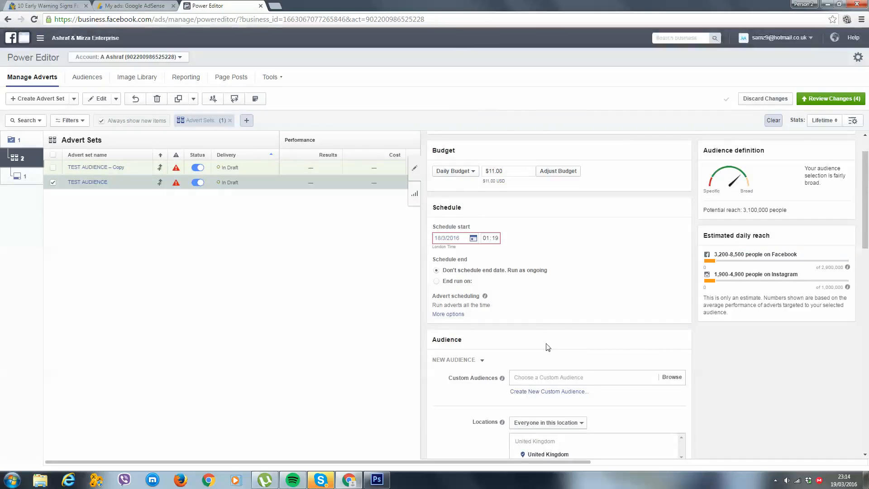
scroll(544, 346, "down", 3)
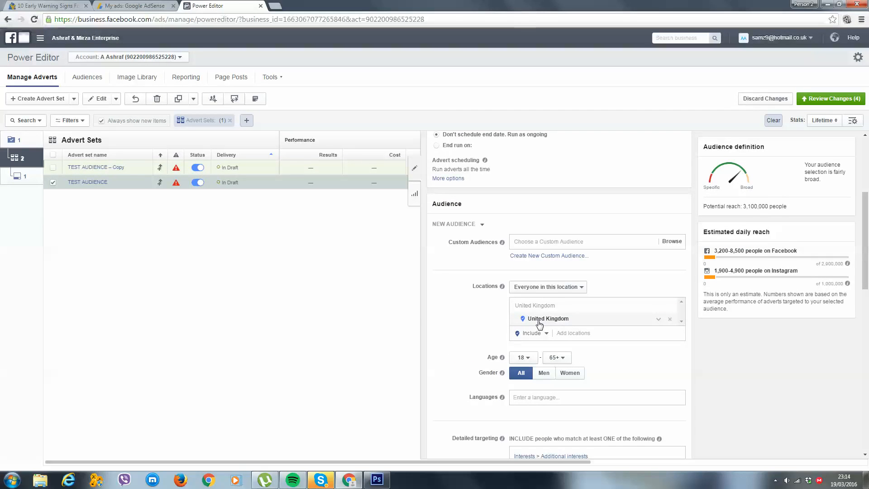
left_click(13, 139)
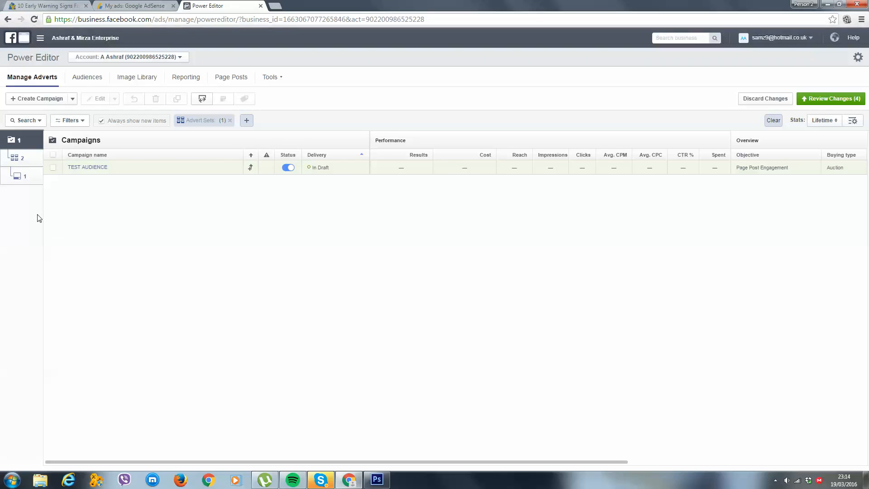
left_click(21, 159)
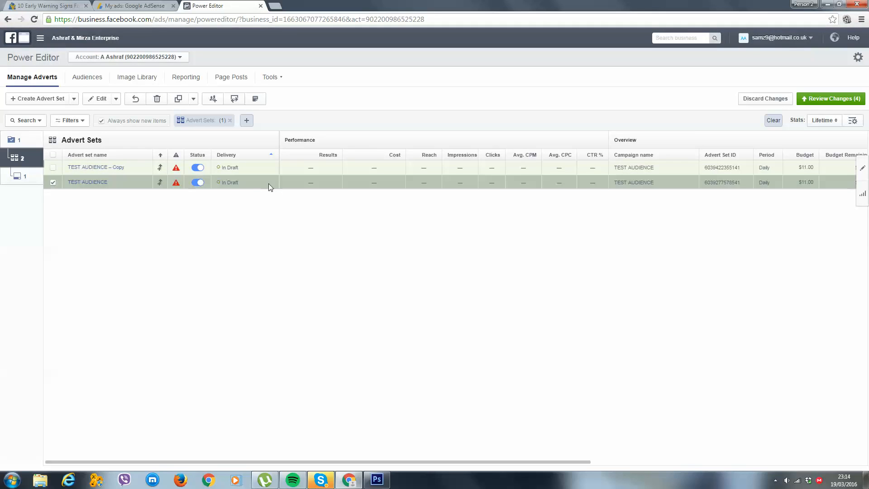
left_click(28, 175)
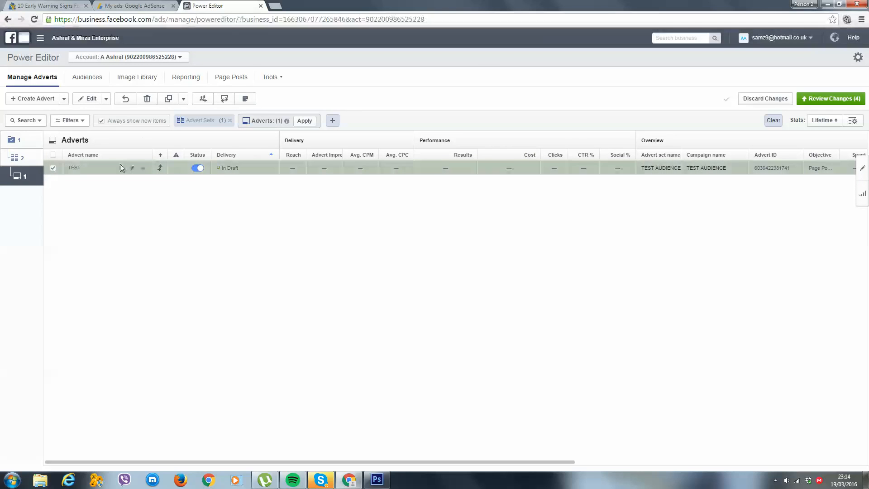
left_click(12, 161)
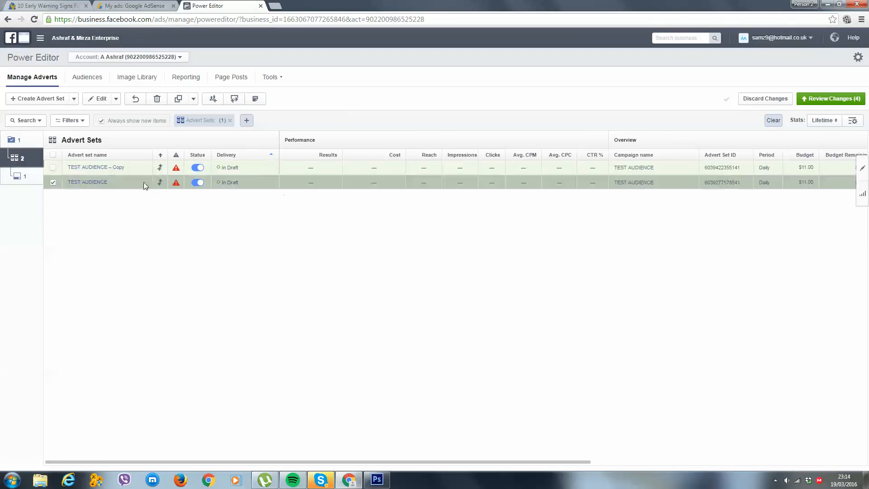
left_click(27, 176)
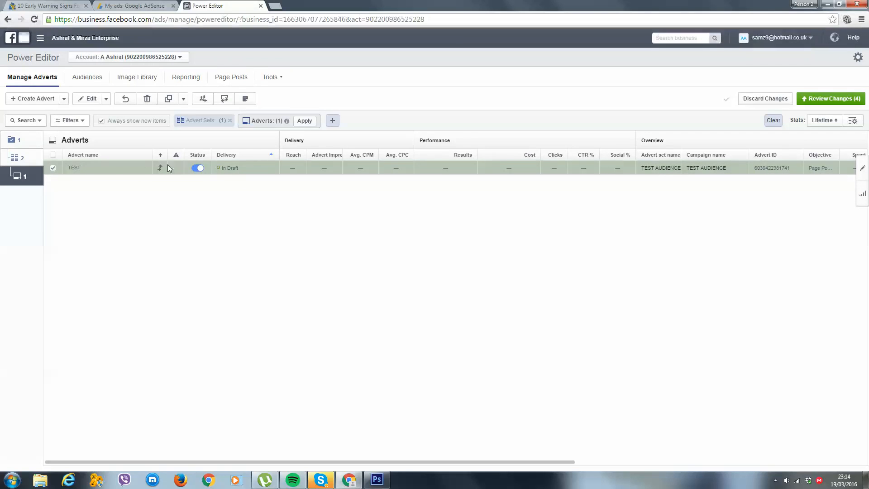
left_click(15, 158)
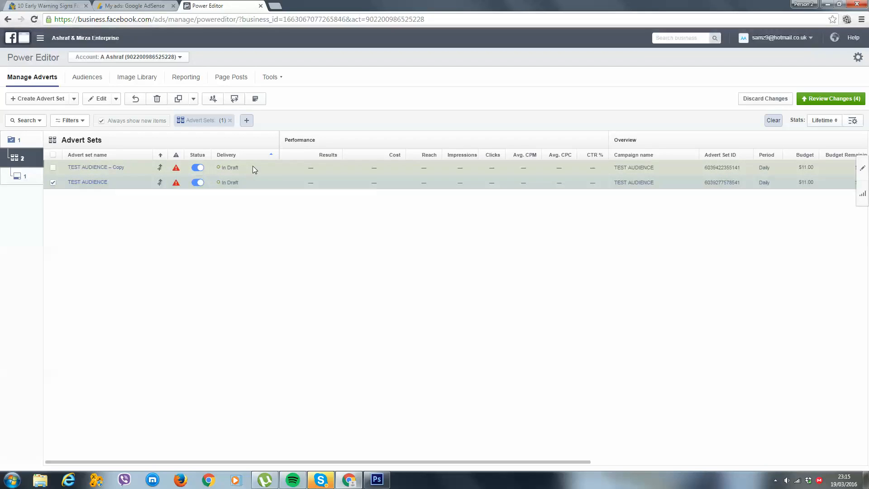
left_click(17, 176)
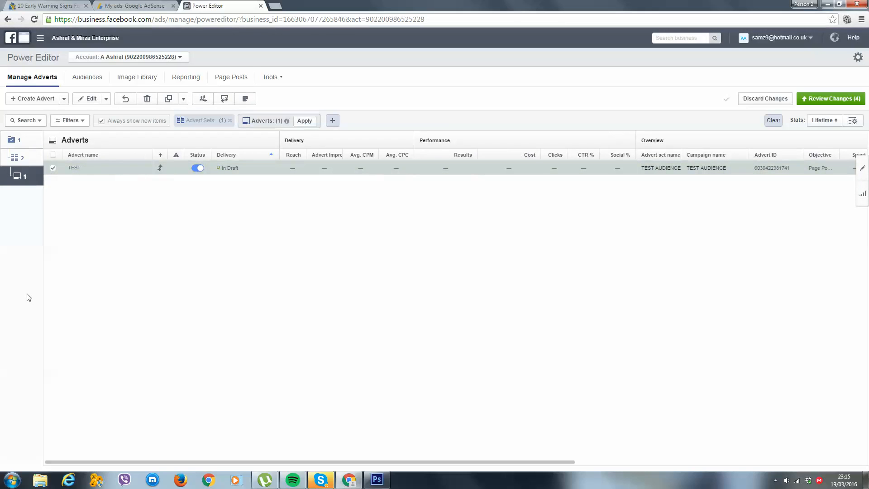